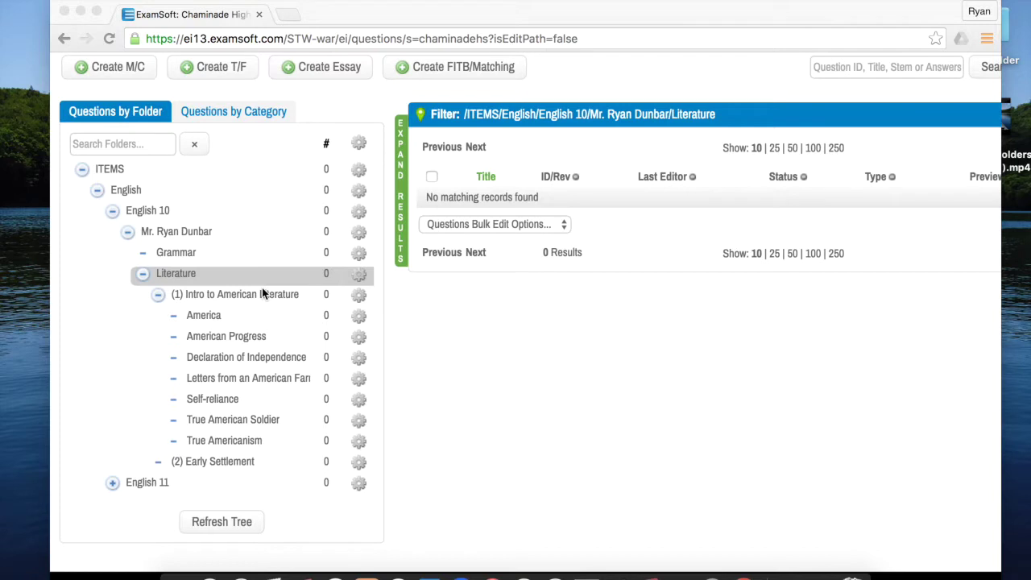
Create a new multiple choice question in the Letters from an American Farmer folder under (1) Intro to American Literature.
click(240, 384)
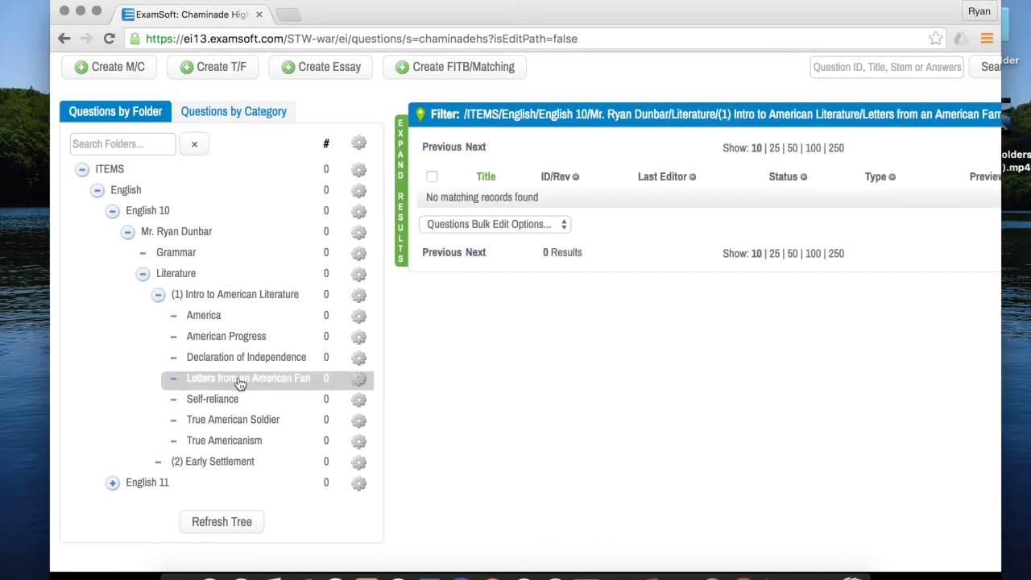
click(359, 379)
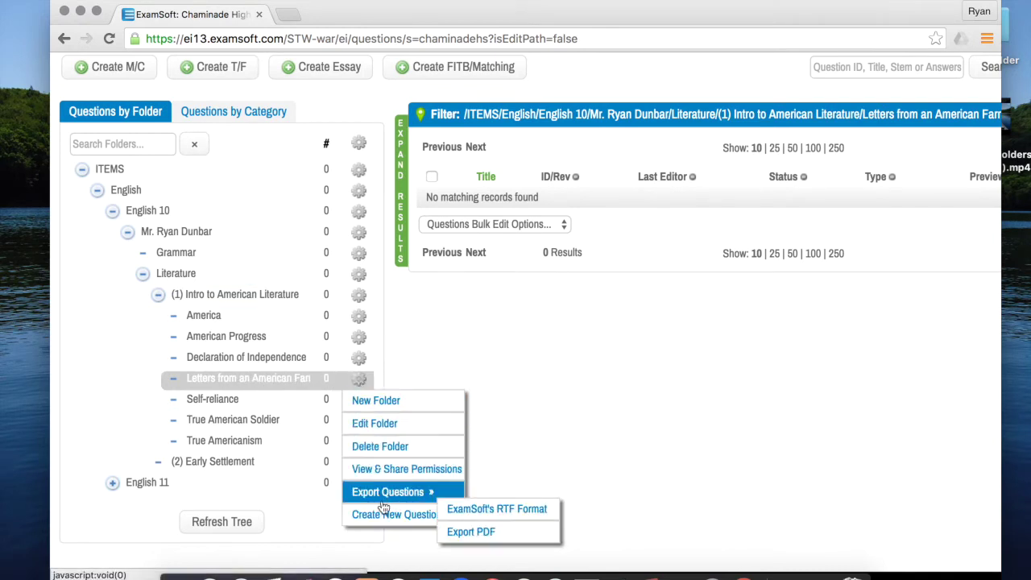
mouse_move(425, 514)
click(460, 530)
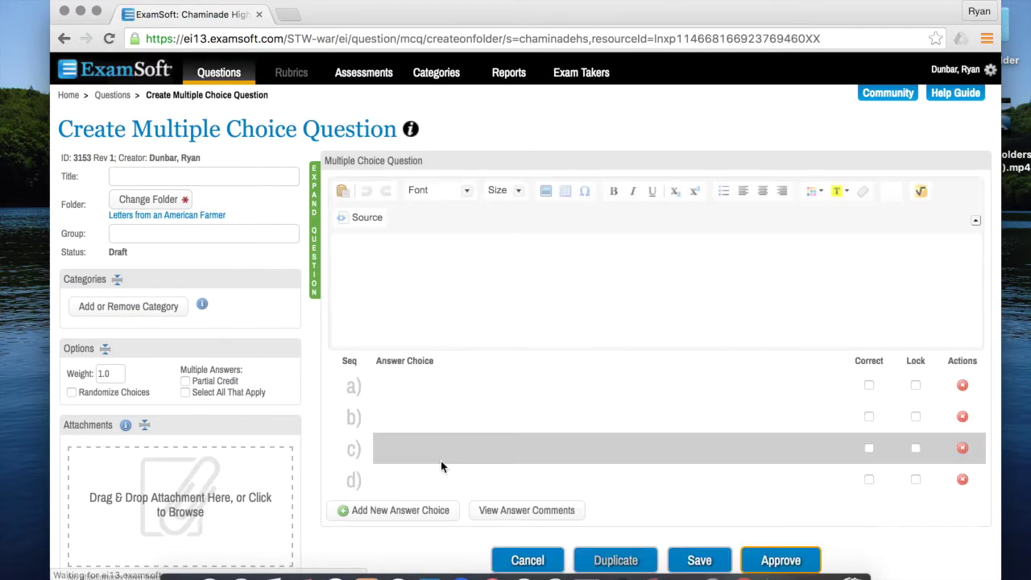
Copy the question "According to Crevecoeur in “Letters from an American Farmer,” how were immigrants to America treated?" and its four answers from the Word document.
click(391, 255)
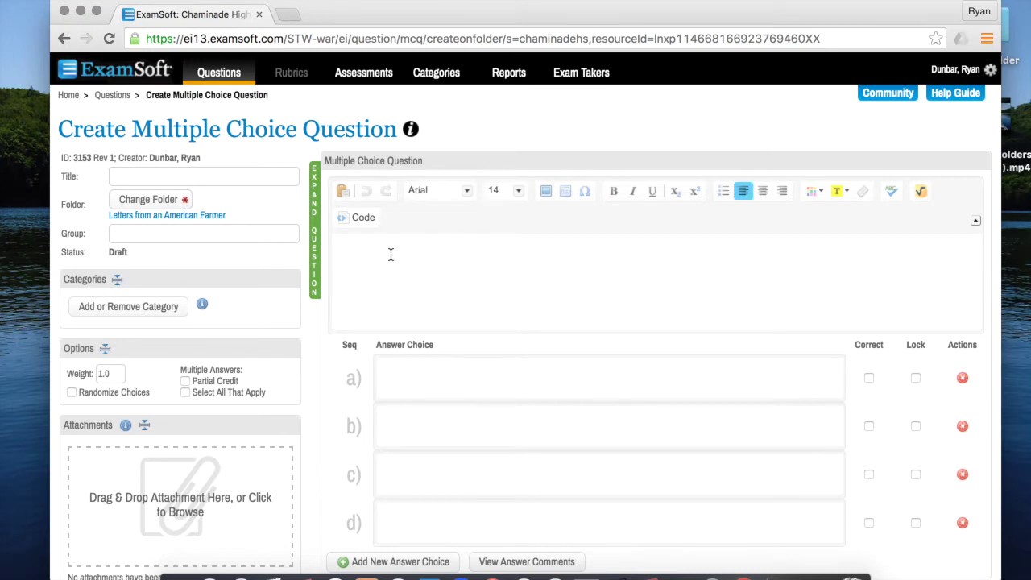
click(821, 574)
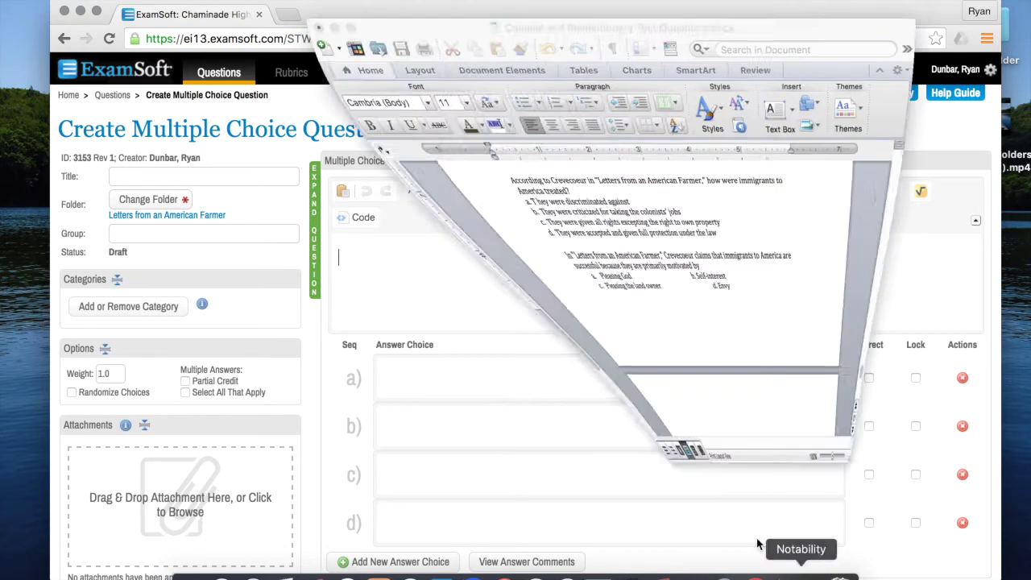
drag(513, 159, 451, 153)
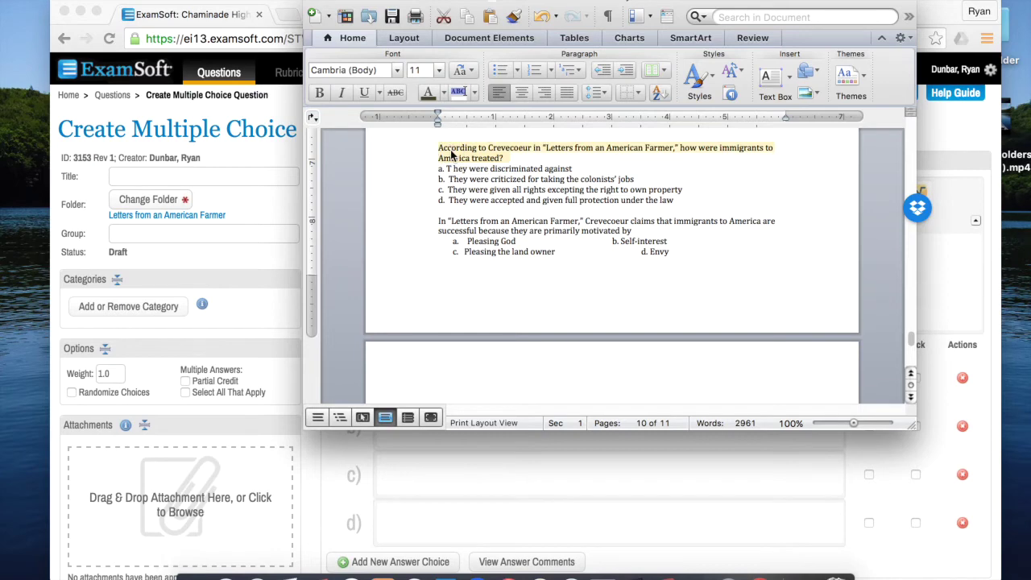
click(280, 6)
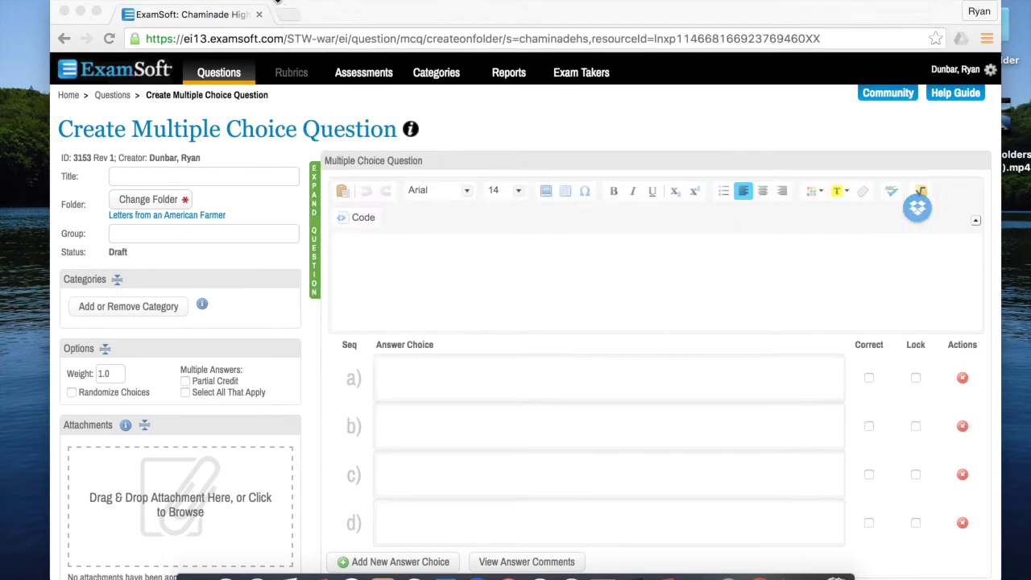
click(380, 267)
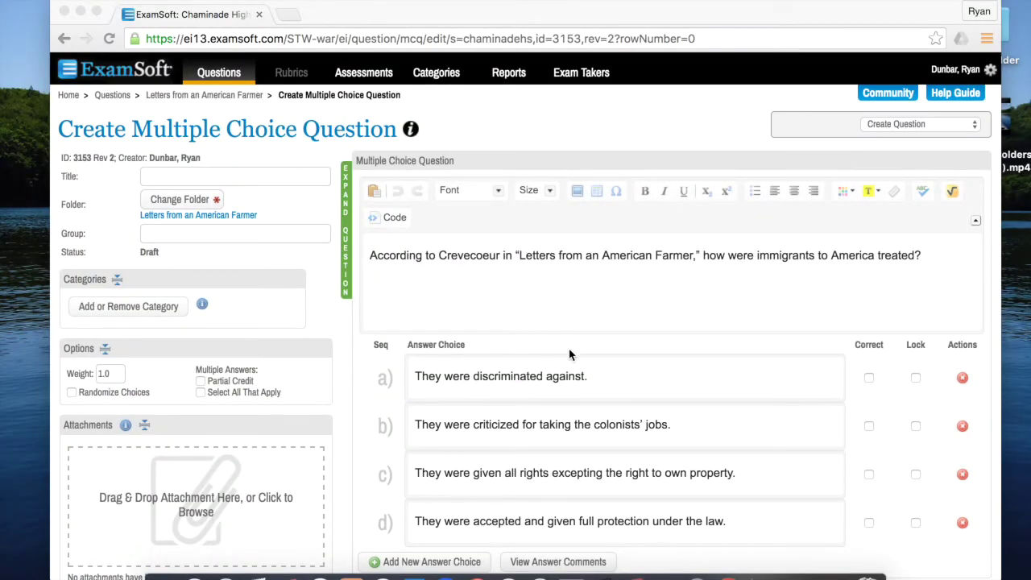
Mark answer d, "They were accepted and given full protection under the law.", as the only correct choice.
scroll(569, 354, down, 3)
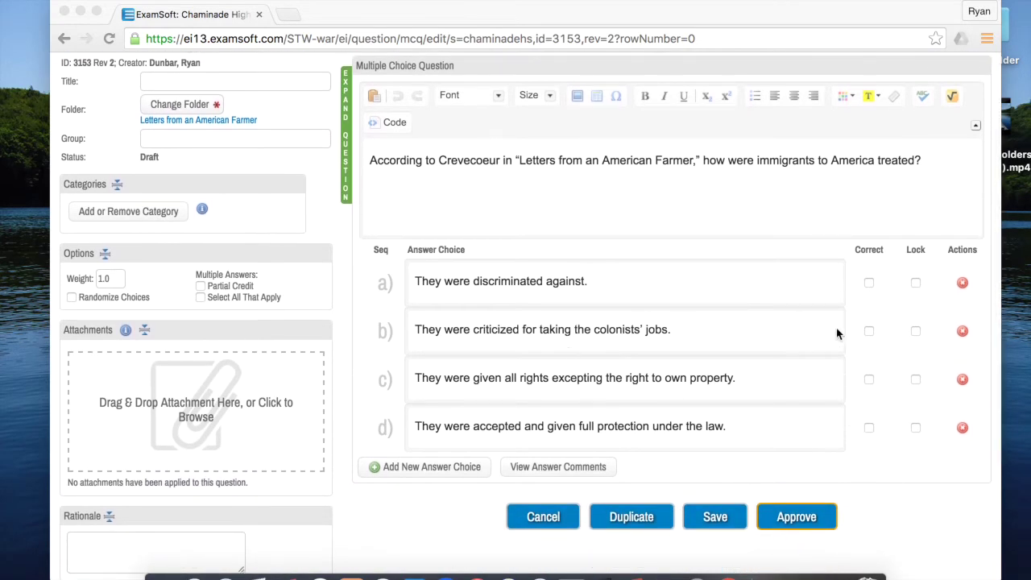
click(871, 433)
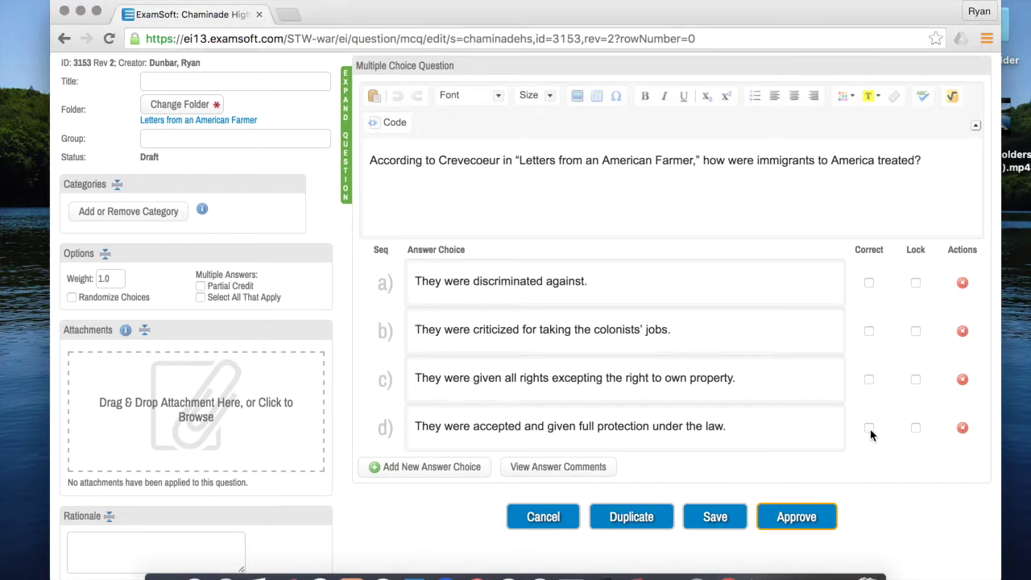
click(870, 433)
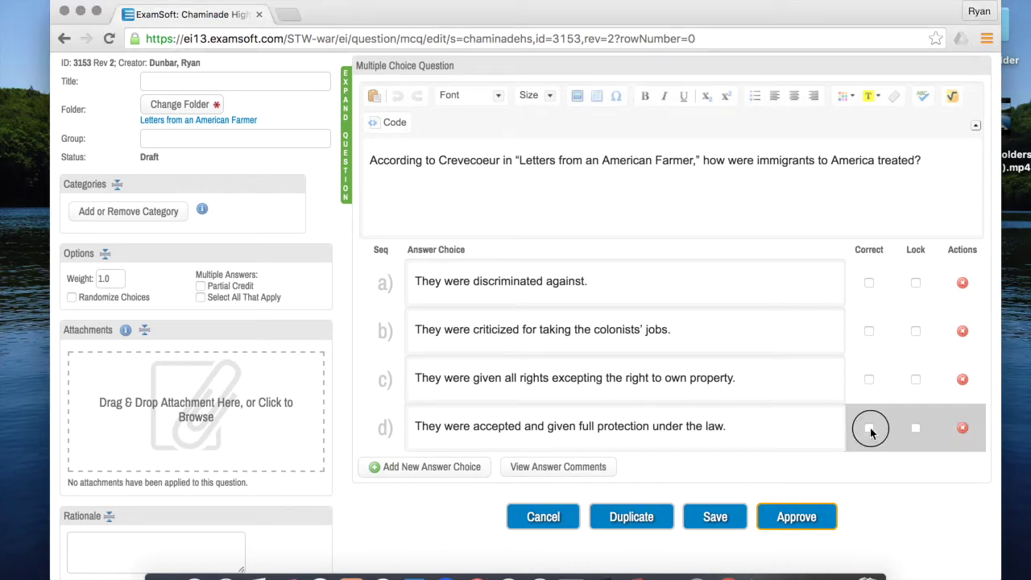
click(870, 380)
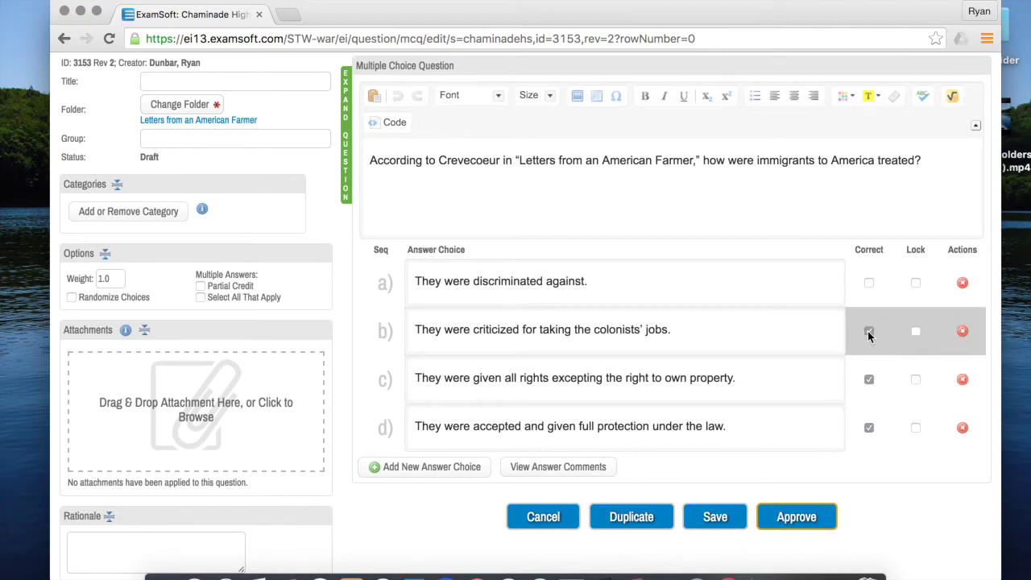
click(869, 381)
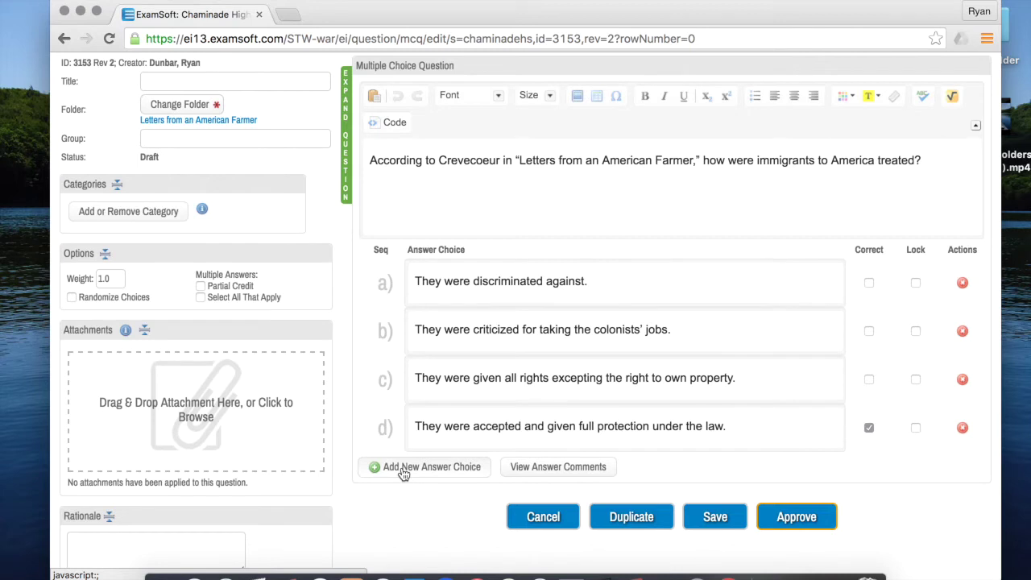
Title the question "(E) how were immigrants to America treated", reusing the wording from the question text.
scroll(403, 474, up, 3)
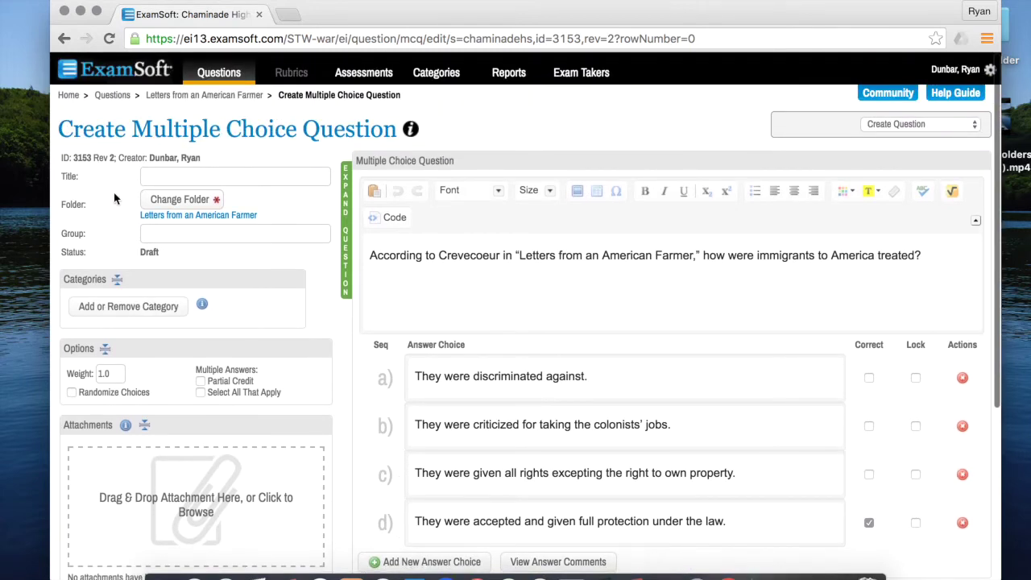
click(162, 178)
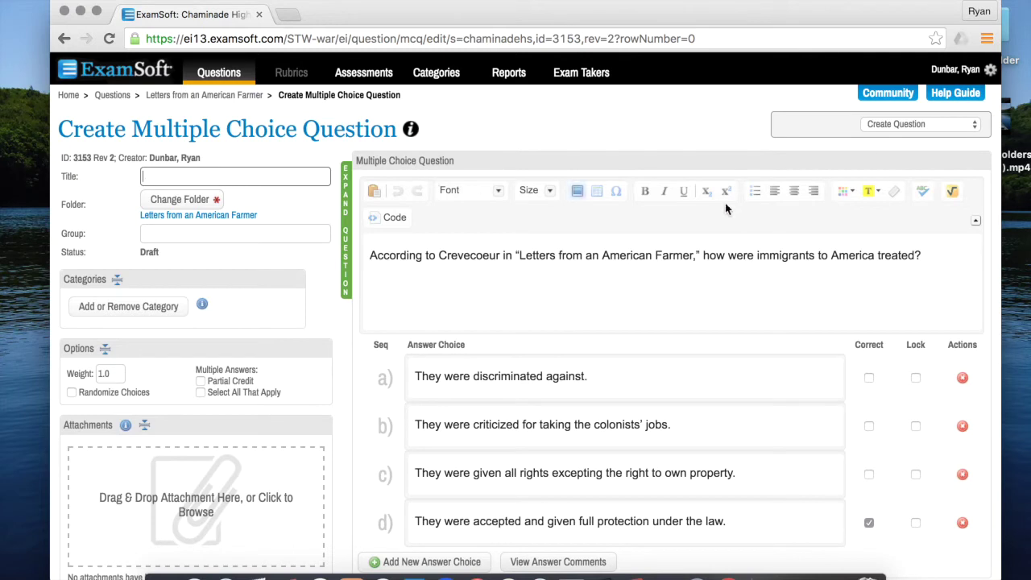
drag(703, 255, 914, 248)
key(super+c)
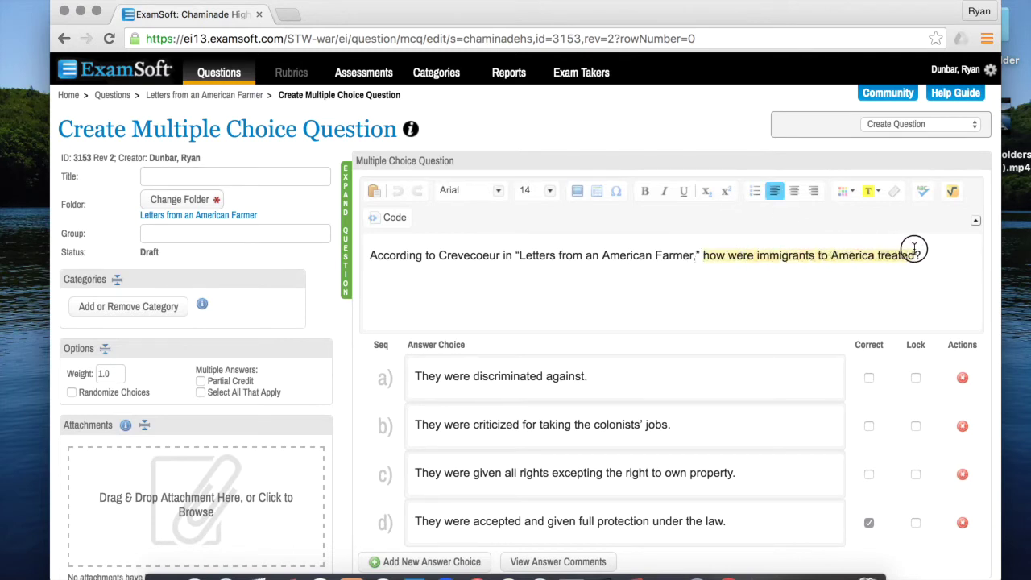
click(286, 180)
key(super+v)
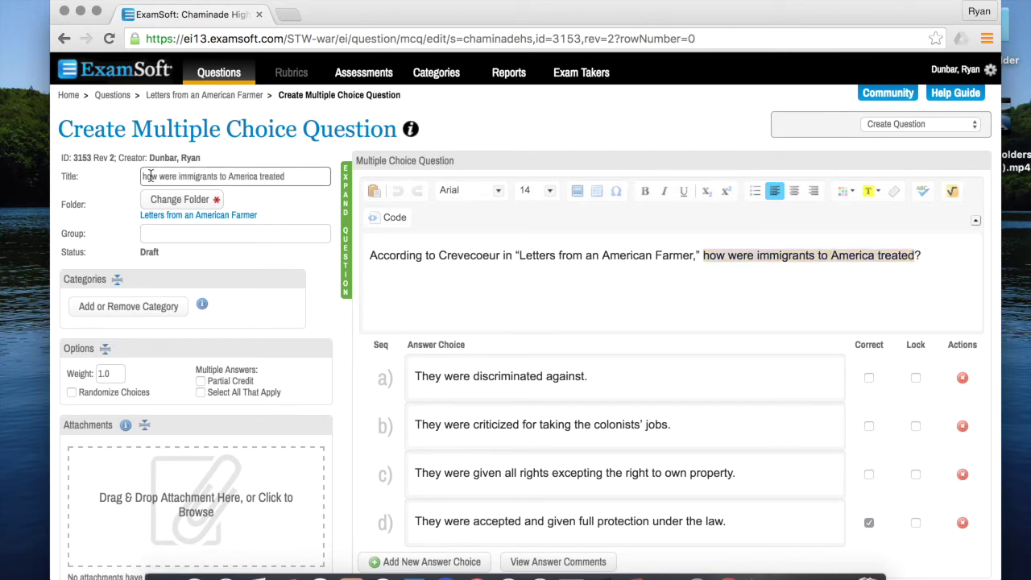
text((E))
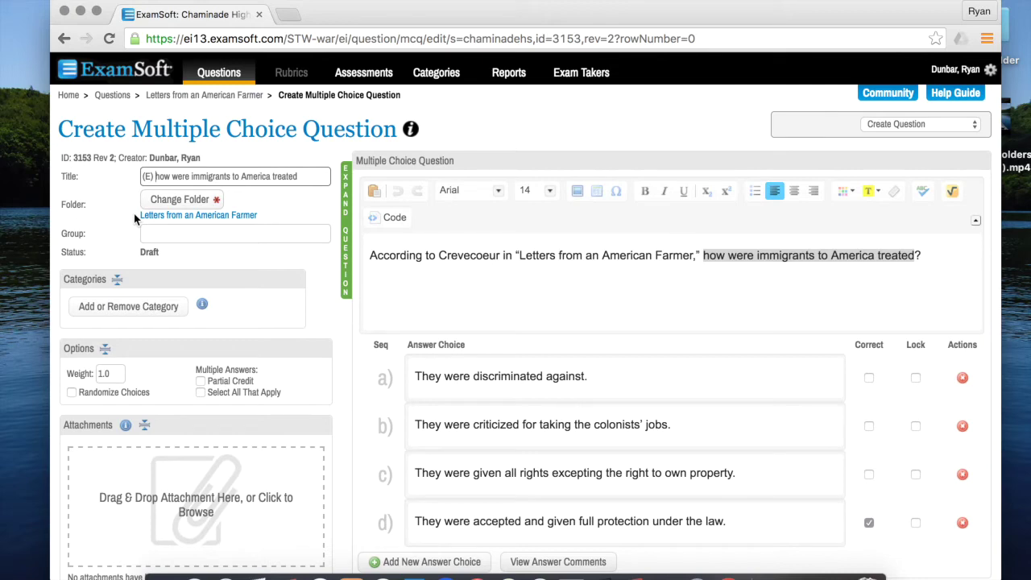
Assign the question to the existing group "Letters from an American Farmer".
click(166, 232)
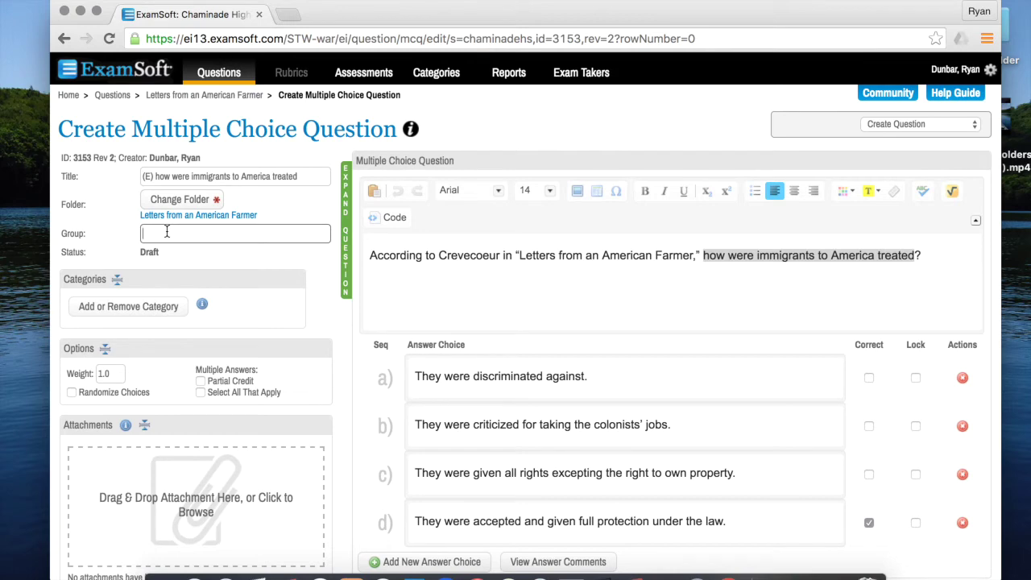
text(Letters)
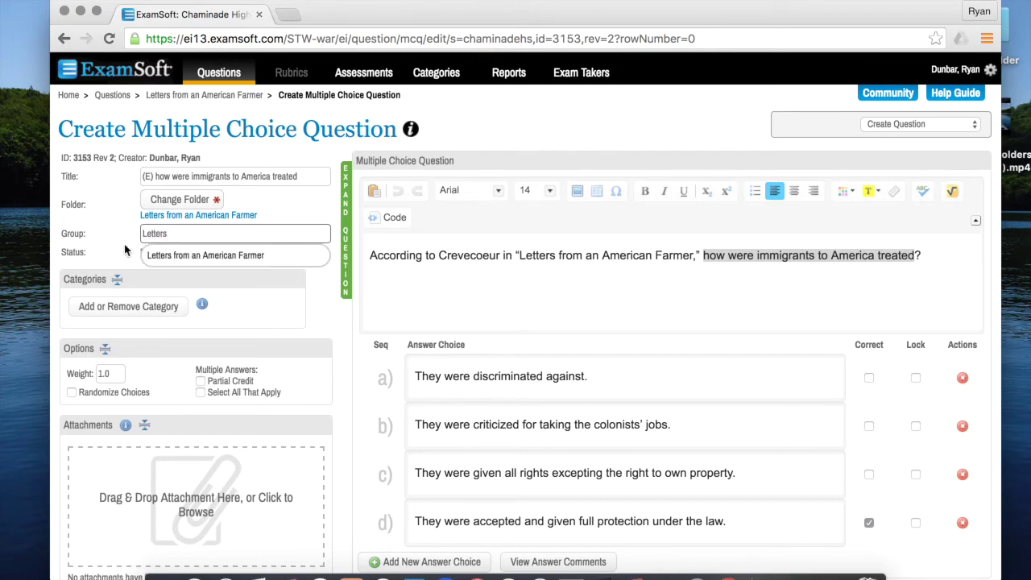
click(165, 258)
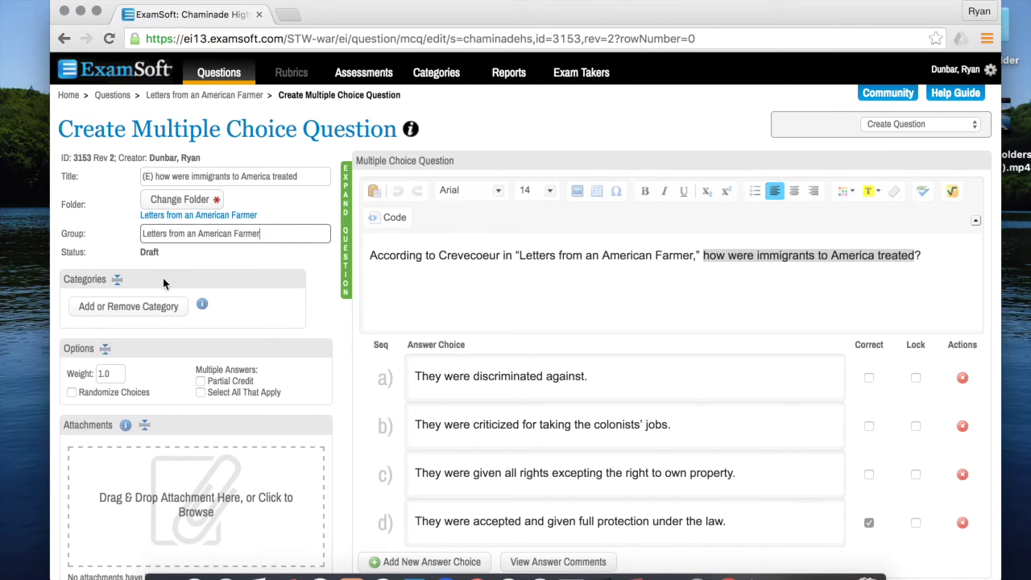
Review the question's categories, options, attachments, rationale and comments sections, and approve the question.
scroll(161, 241, down, 2)
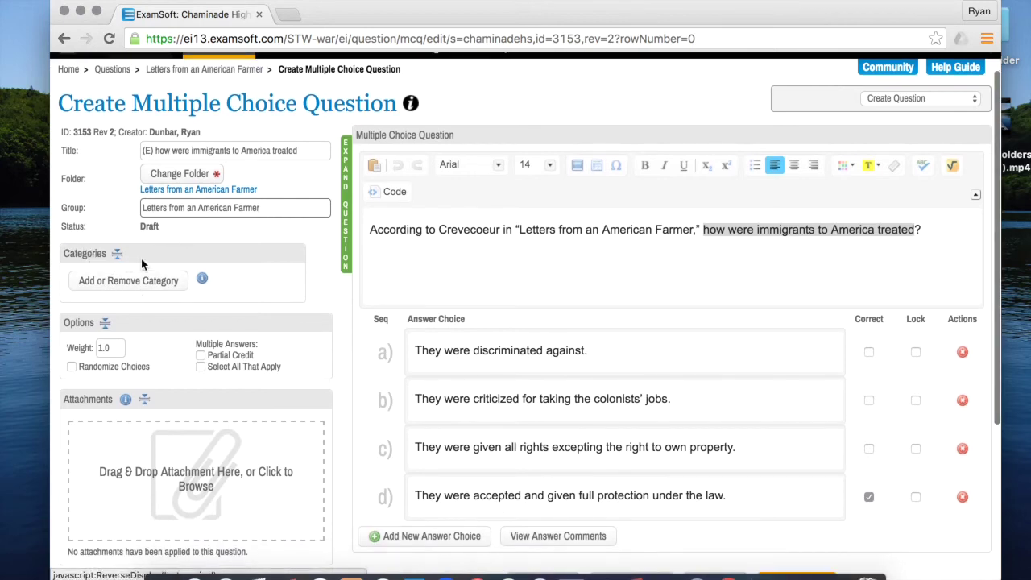
scroll(121, 262, down, 3)
scroll(143, 264, down, 5)
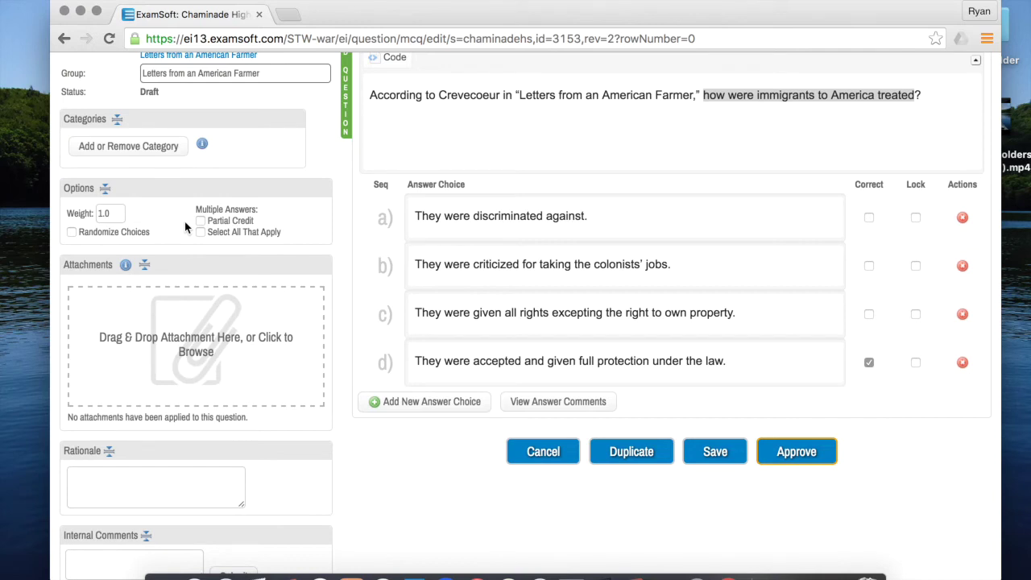
scroll(184, 228, down, 3)
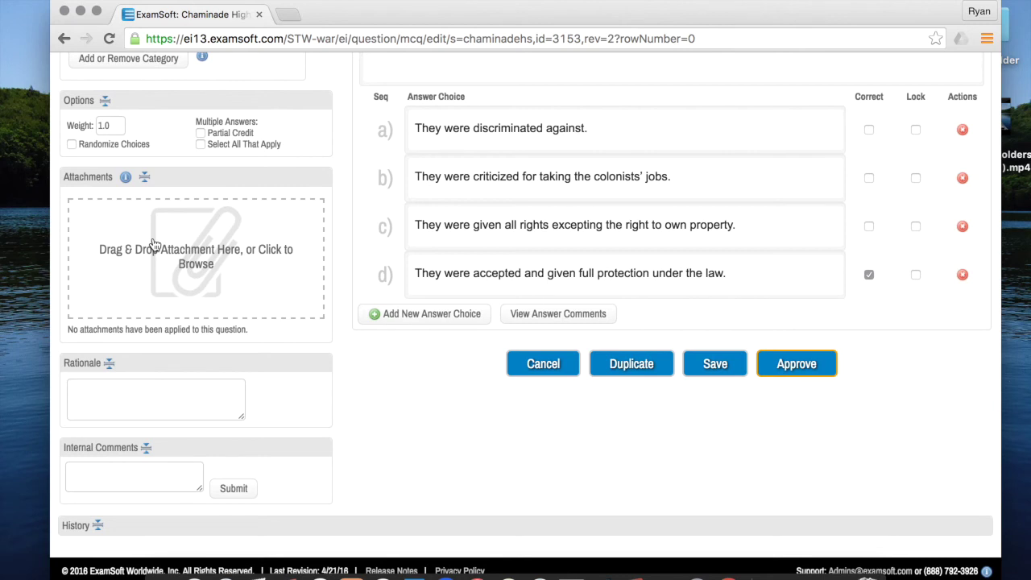
scroll(157, 320, down, 1)
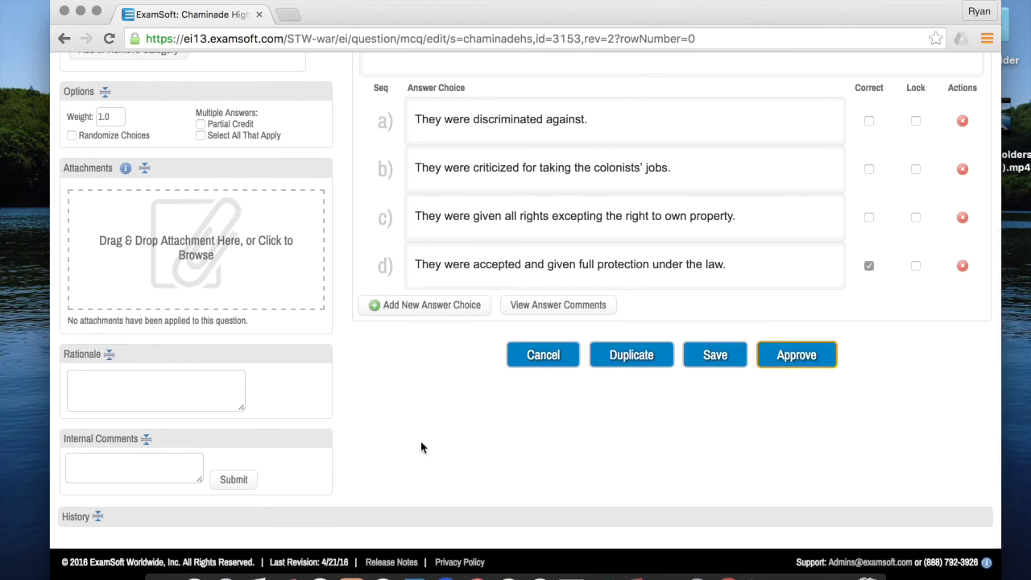
scroll(421, 443, up, 5)
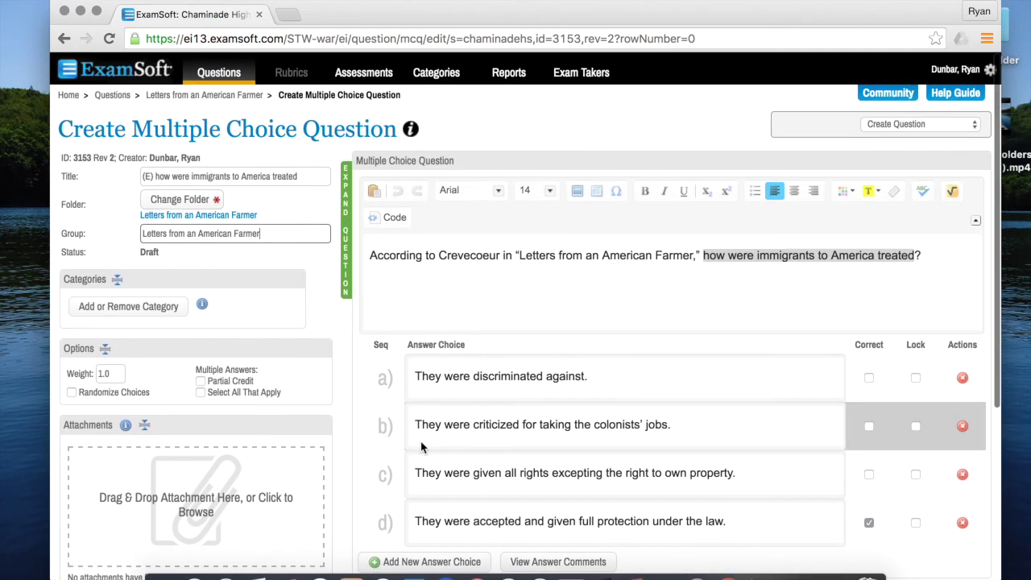
scroll(421, 441, down, 3)
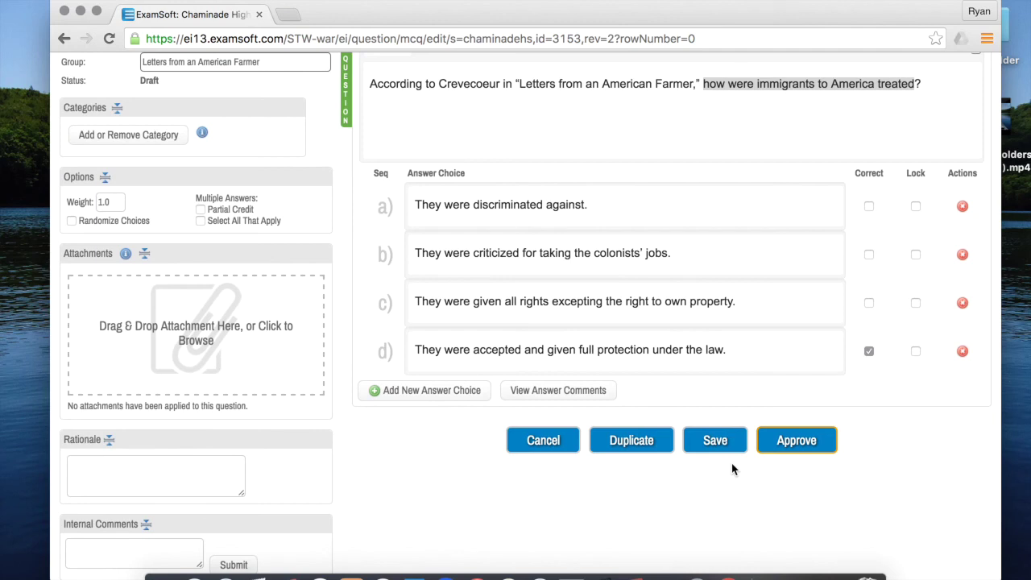
click(795, 442)
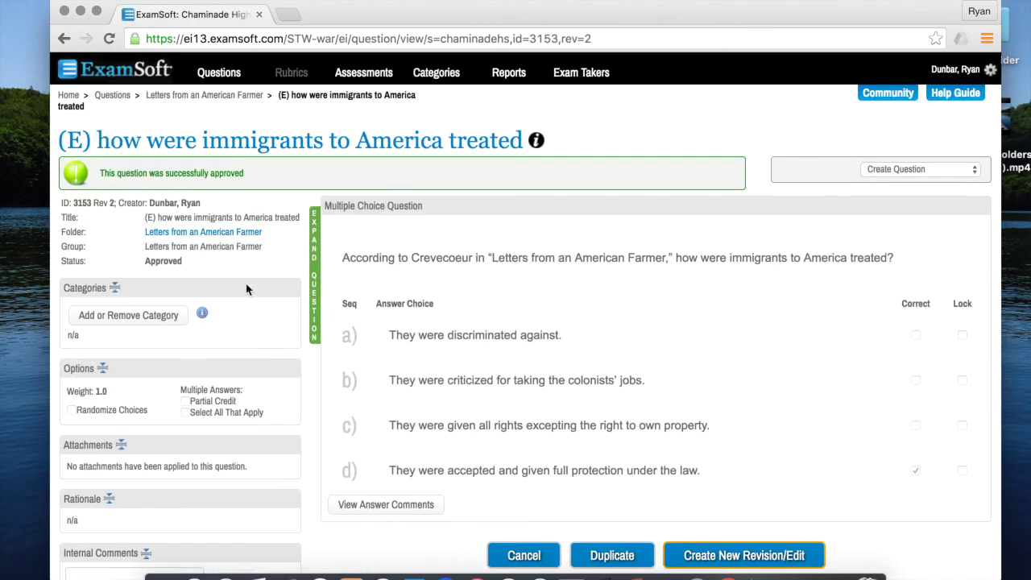
Return to the Questions list and view the contents of the Letters from an American Farmer folder.
click(121, 100)
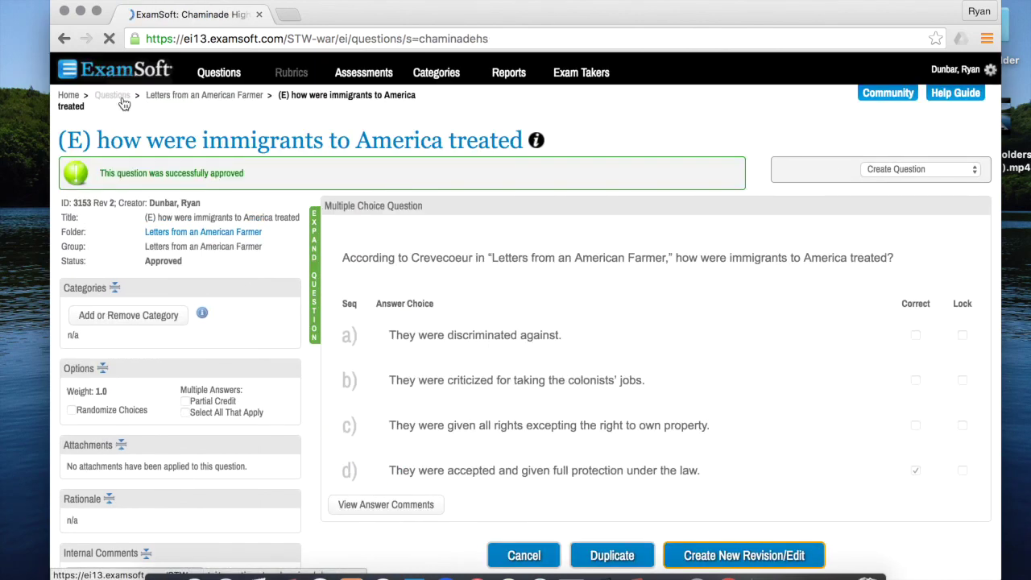
scroll(224, 366, down, 1)
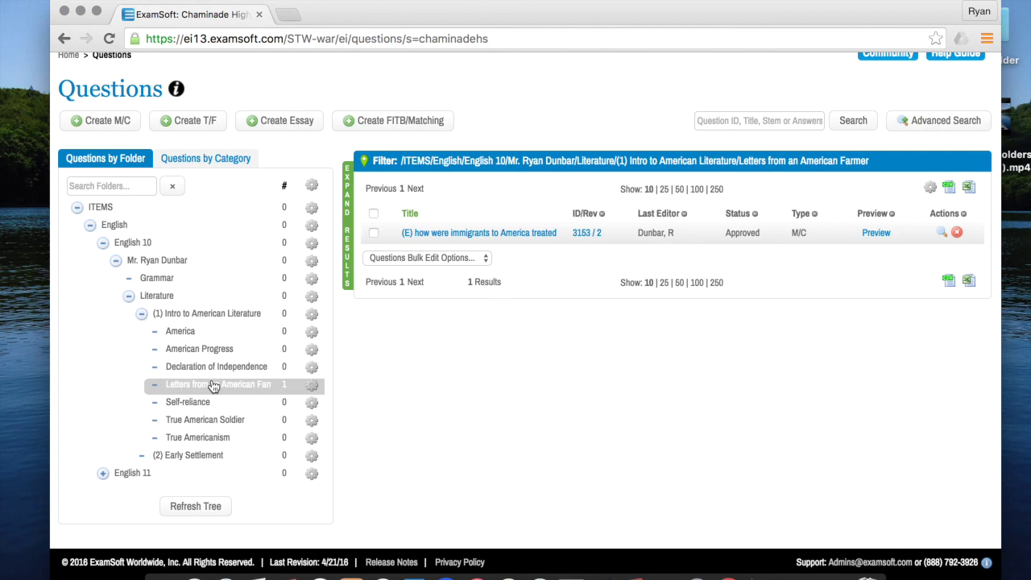
click(219, 384)
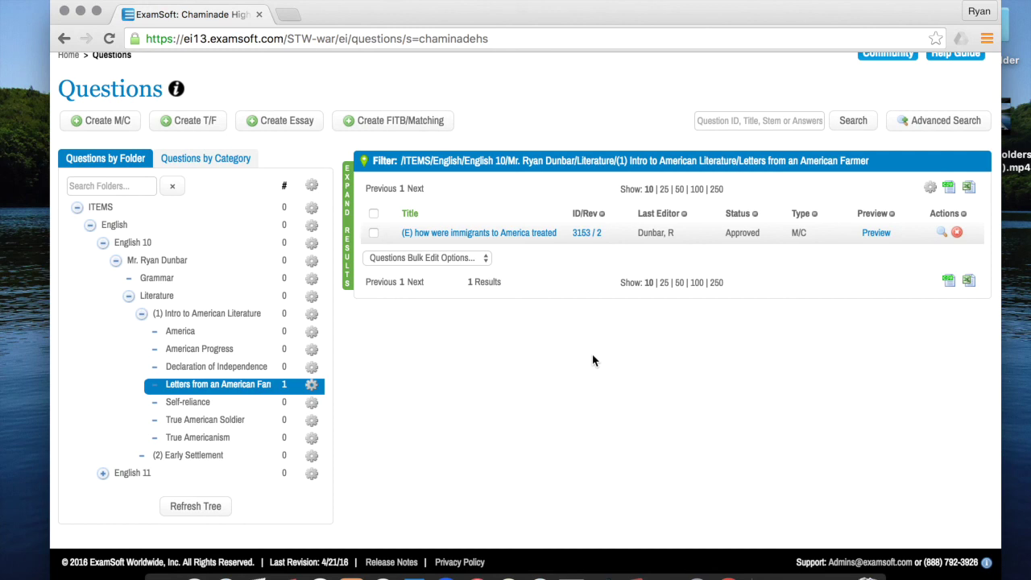
scroll(709, 262, up, 1)
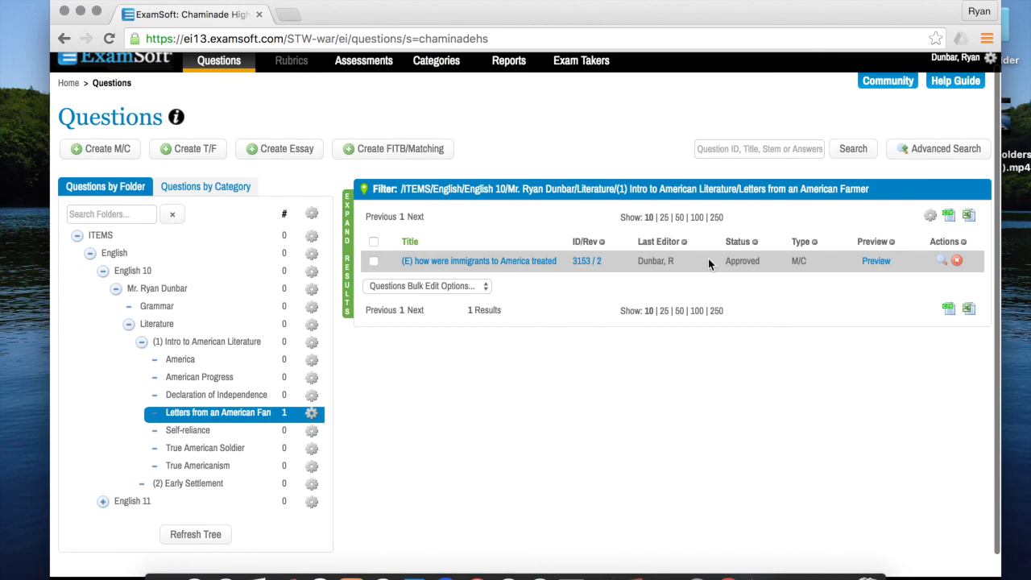